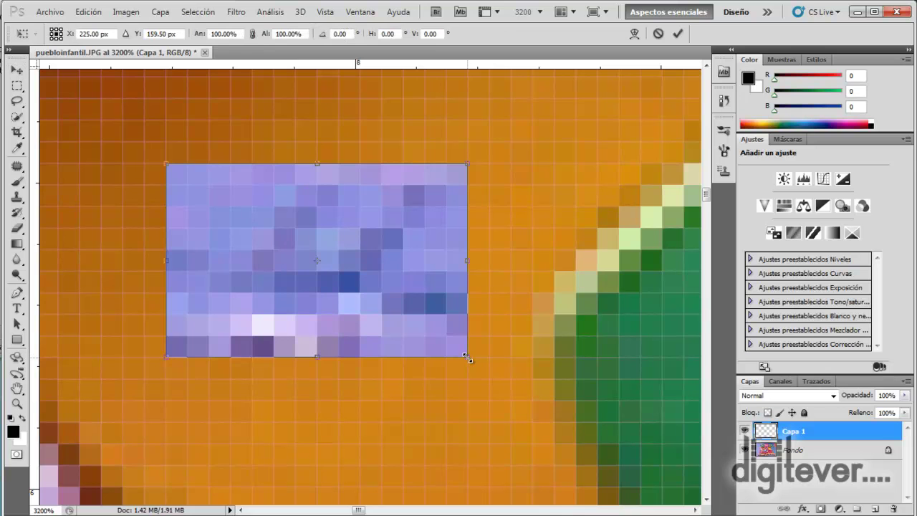
# Squeeze the Capa 1 patch to about 14% of its width, apply it, and undo the transformation
pyautogui.moveTo(467, 359); pyautogui.dragTo(208, 356)
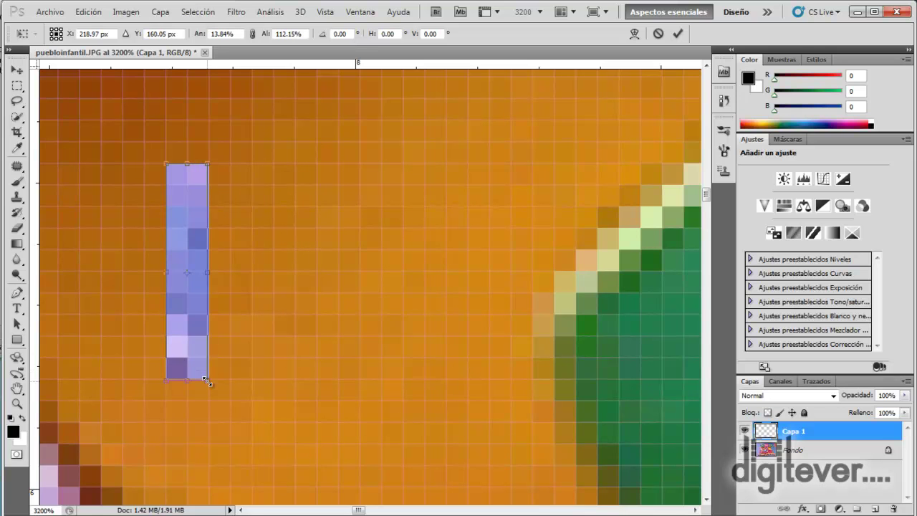
pyautogui.click(677, 34)
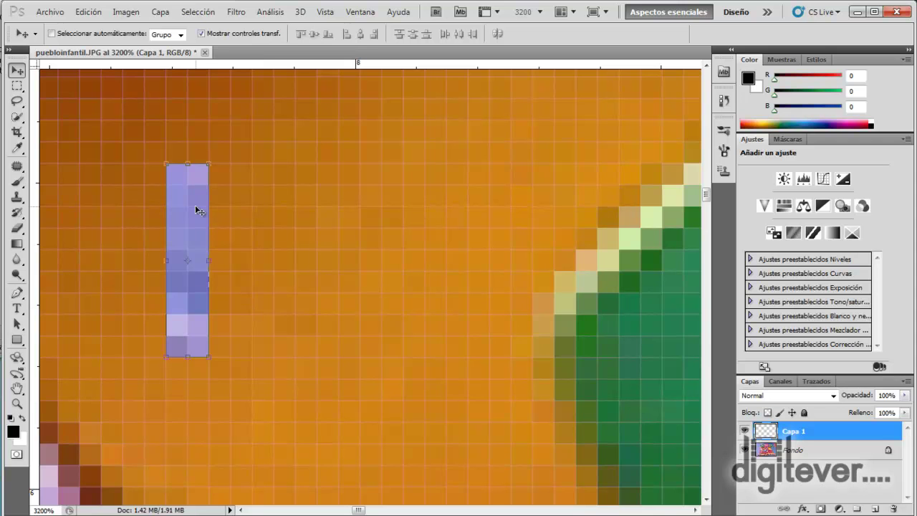
pyautogui.hotkey('ctrl', 'z')
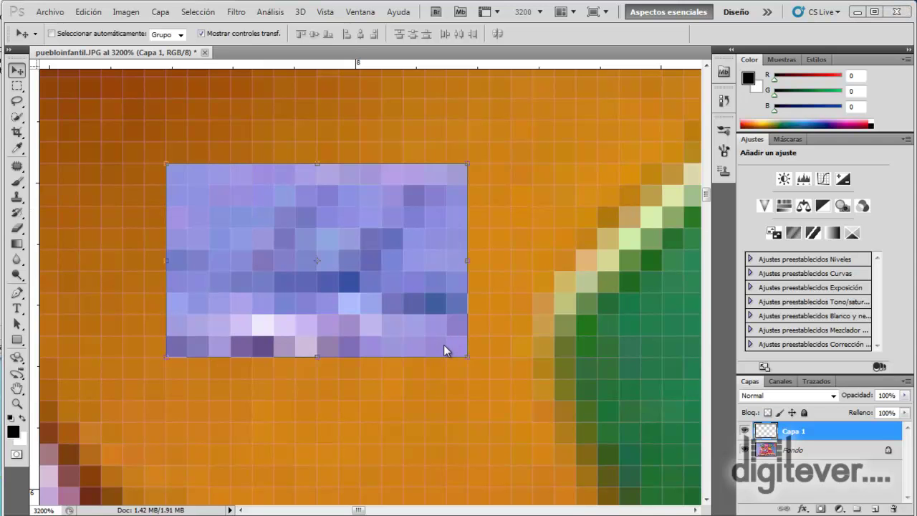
pyautogui.click(89, 11)
pyautogui.click(142, 54)
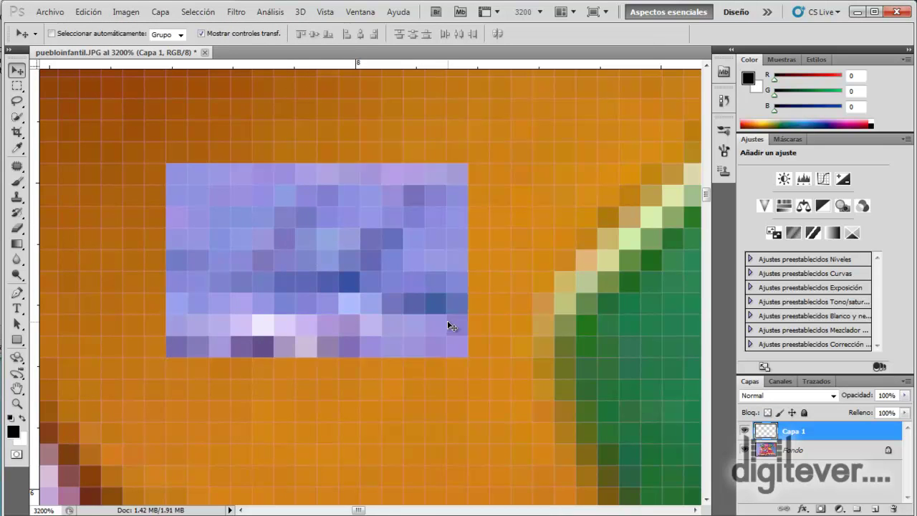
# Enlarge the Capa 1 patch to about 172% width and 176% height and apply the transformation
pyautogui.moveTo(475, 362); pyautogui.dragTo(645, 475)
pyautogui.moveTo(420, 334); pyautogui.dragTo(348, 268)
pyautogui.moveTo(573, 408); pyautogui.dragTo(614, 437)
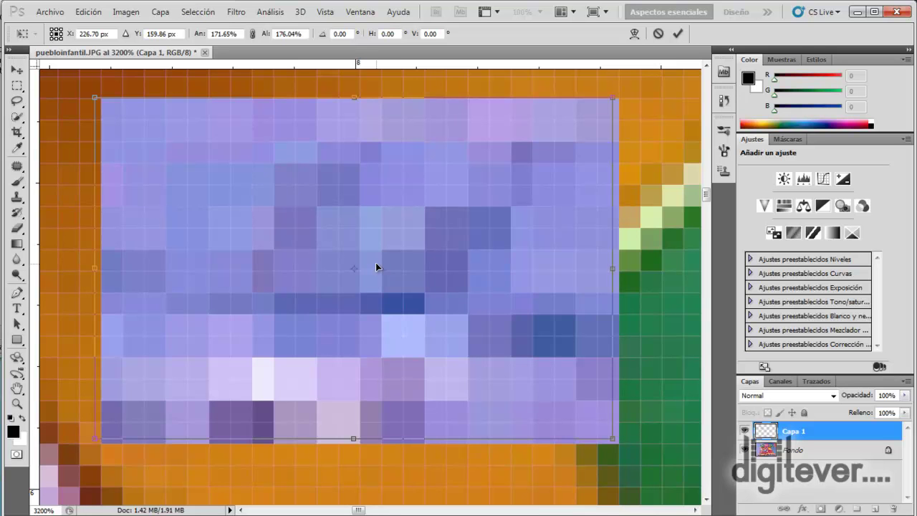
pyautogui.press('Return')
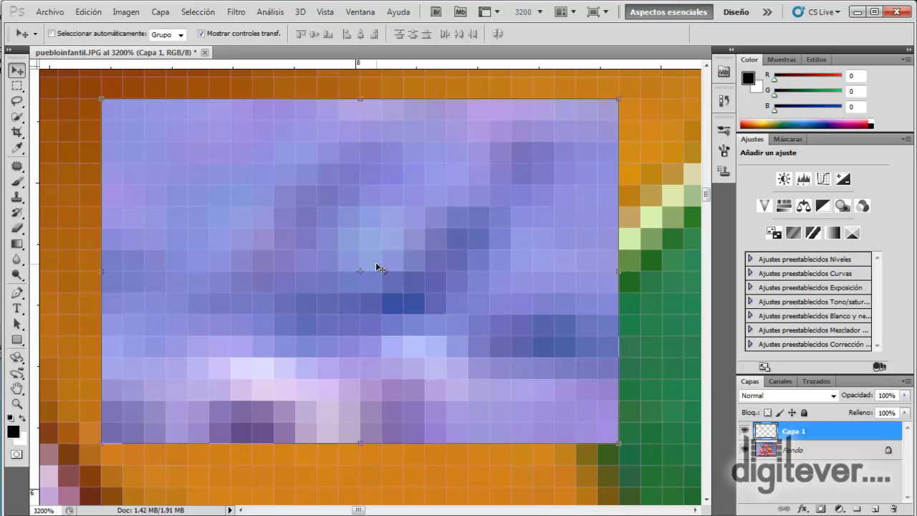
# View the whole image at 100% to compare the enlarged patch with the rest of the picture
pyautogui.hotkey('ctrl', '-')
pyautogui.hotkey('ctrl', '-')
pyautogui.hotkey('ctrl', '-')
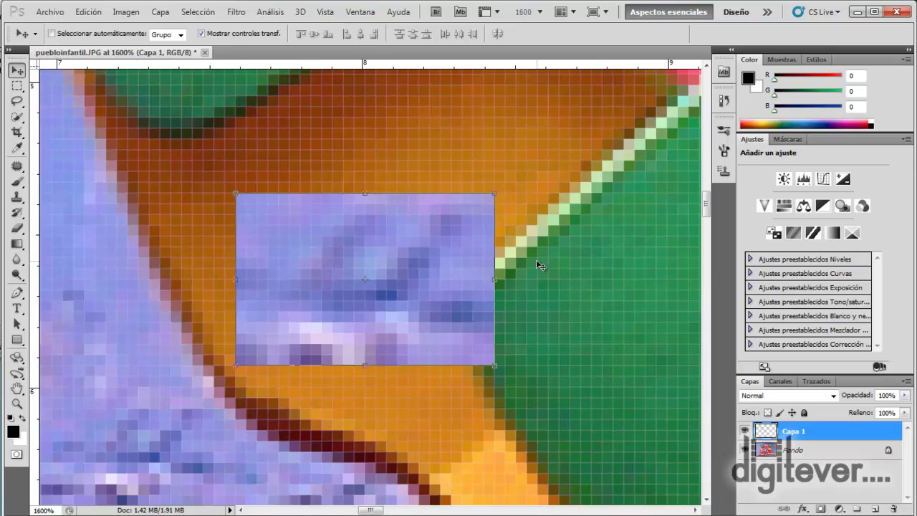
pyautogui.hotkey('ctrl', '-')
pyautogui.hotkey('ctrl', '-')
pyautogui.hotkey('ctrl', '-')
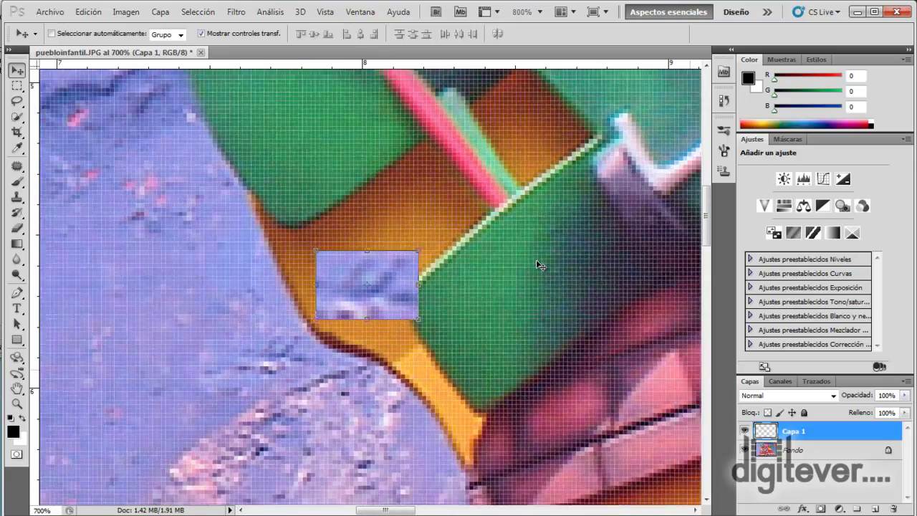
pyautogui.hotkey('ctrl', '-')
pyautogui.hotkey('ctrl', '-')
pyautogui.hotkey('ctrl', '-')
pyautogui.hotkey('ctrl', '-')
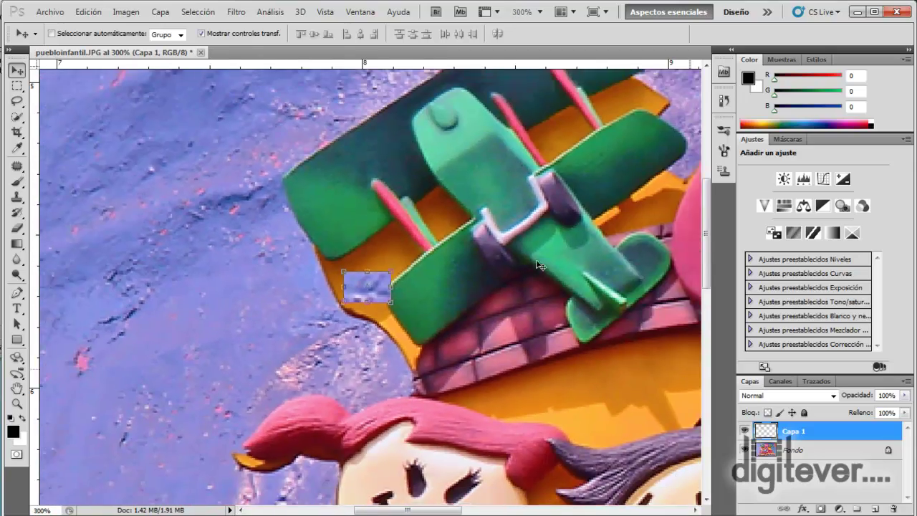
pyautogui.hotkey('ctrl', '-')
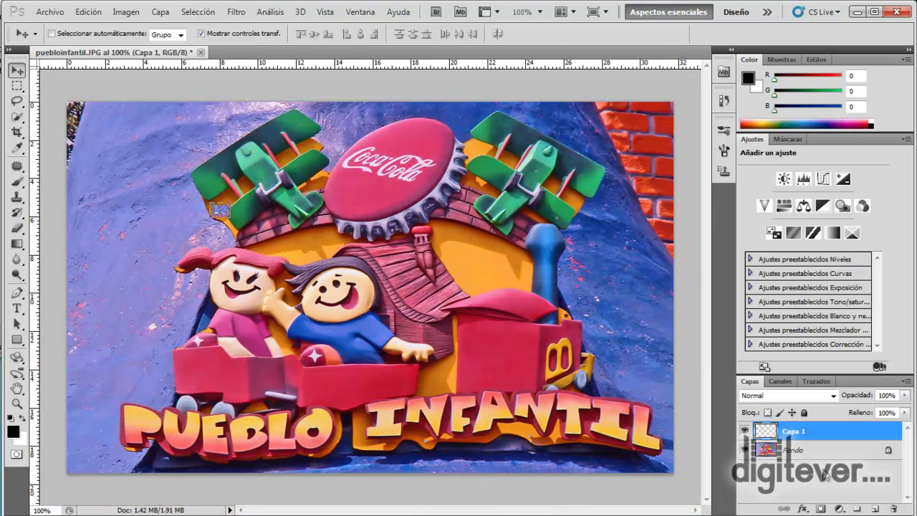
# Delete the Capa 1 layer and duplicate the Fondo layer
pyautogui.moveTo(780, 437); pyautogui.dragTo(874, 484)
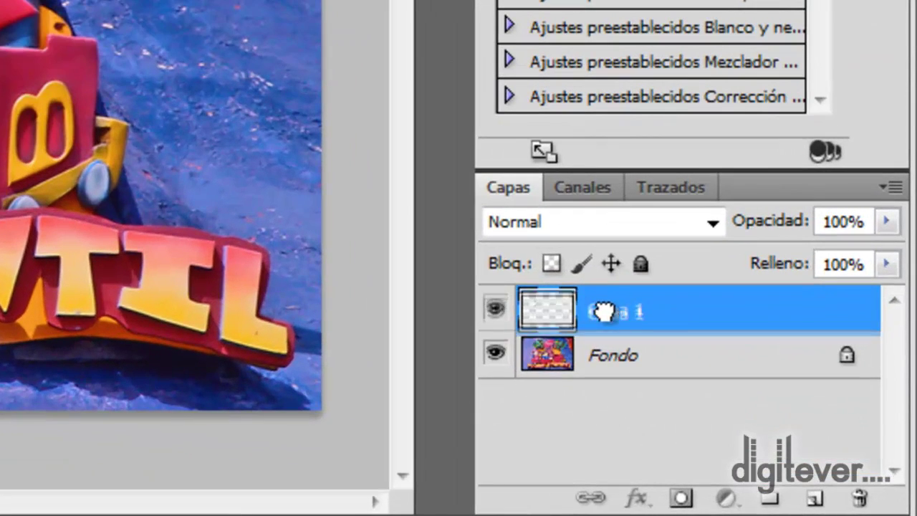
pyautogui.moveTo(604, 312); pyautogui.dragTo(863, 495)
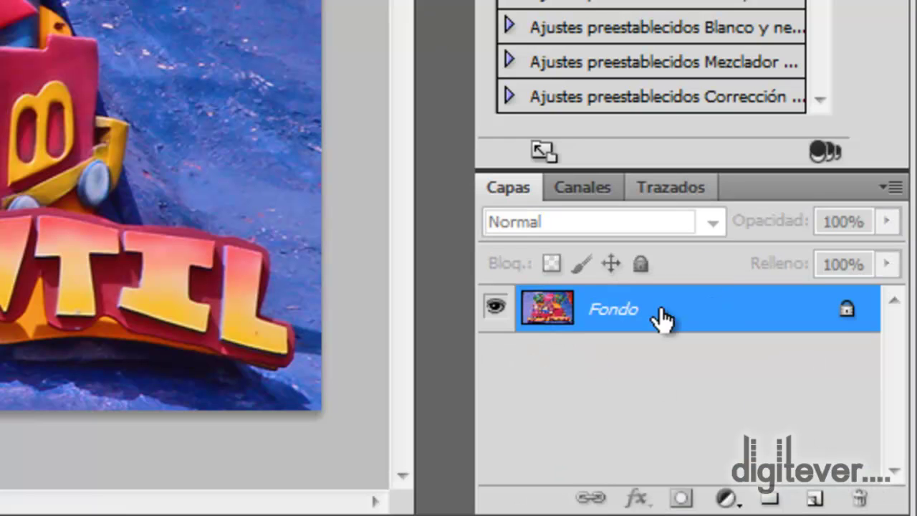
pyautogui.moveTo(556, 313); pyautogui.dragTo(818, 493)
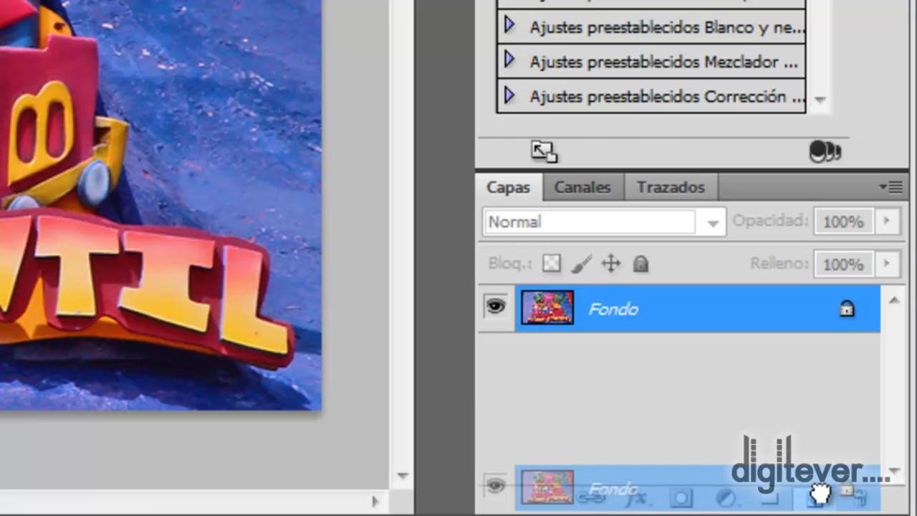
pyautogui.moveTo(819, 493); pyautogui.dragTo(815, 496)
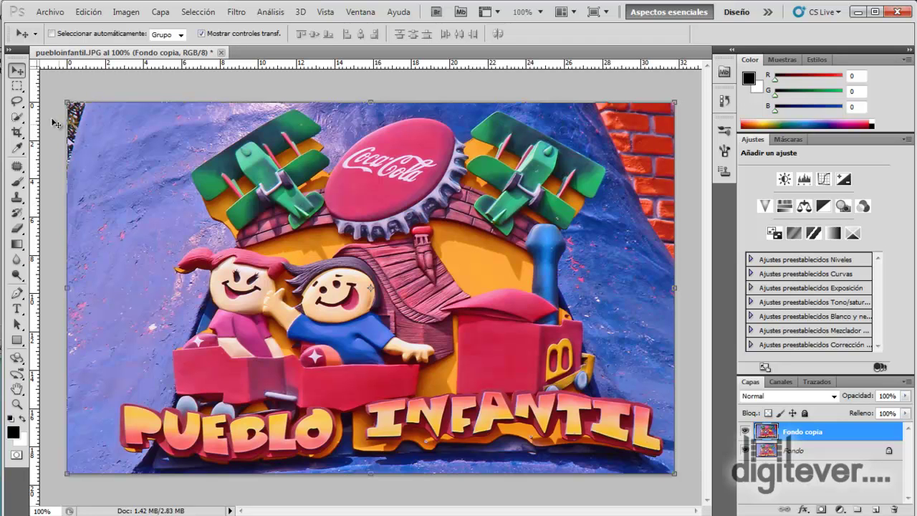
pyautogui.click(66, 102)
pyautogui.press('Escape')
pyautogui.moveTo(68, 104); pyautogui.dragTo(358, 180)
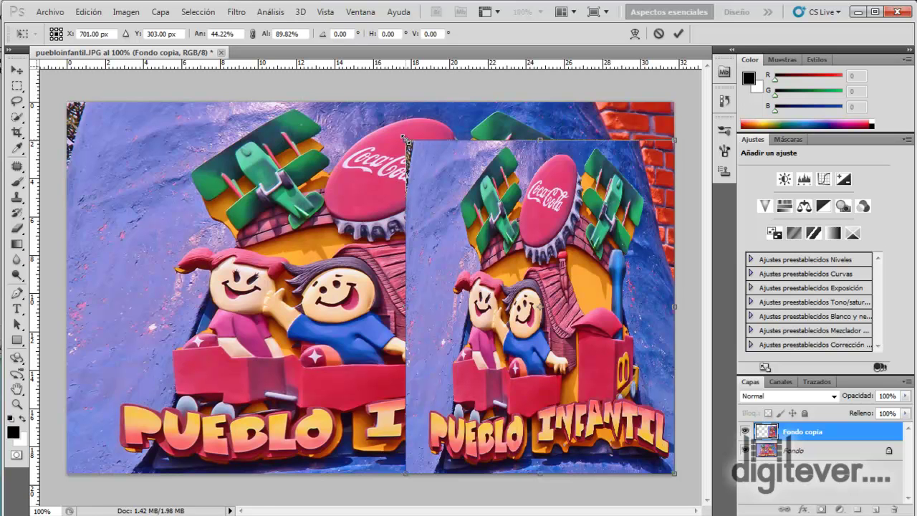
pyautogui.moveTo(405, 139)
pyautogui.mouseDown()
pyautogui.moveTo(270, 127)
pyautogui.moveTo(365, 99)
pyautogui.moveTo(447, 118)
pyautogui.moveTo(454, 109)
pyautogui.moveTo(406, 139)
pyautogui.mouseUp()
pyautogui.click(660, 33)
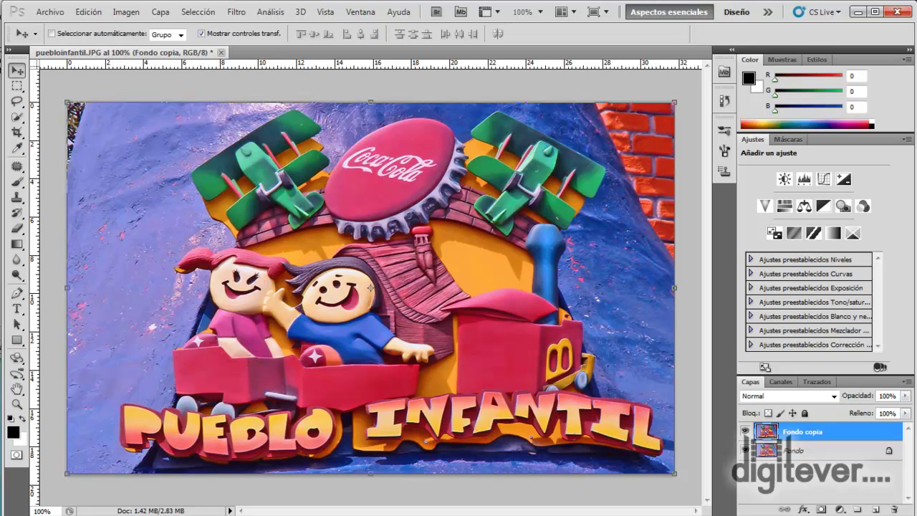
# Shrink the Fondo copia layer proportionally to about a quarter of its size and move it to X 562 px, Y 281 px
pyautogui.moveTo(67, 102); pyautogui.dragTo(522, 381)
pyautogui.press('Return')
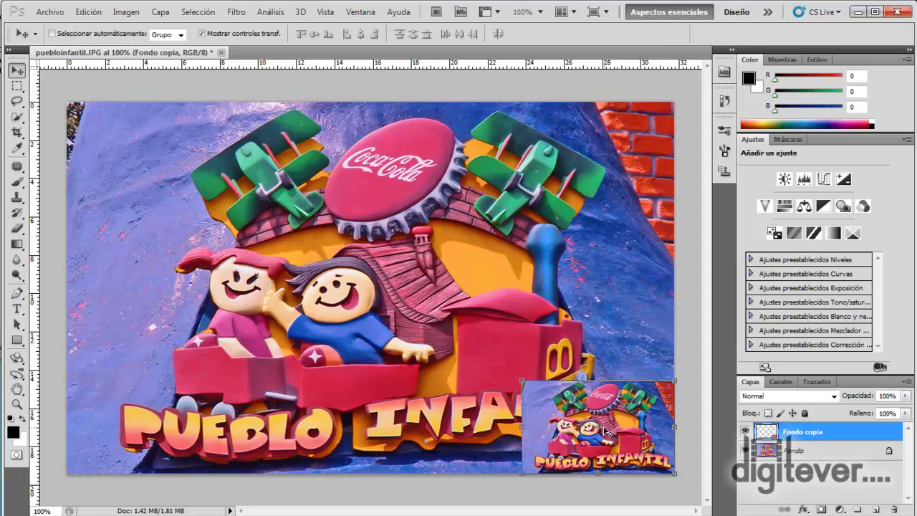
pyautogui.moveTo(605, 432); pyautogui.dragTo(366, 259)
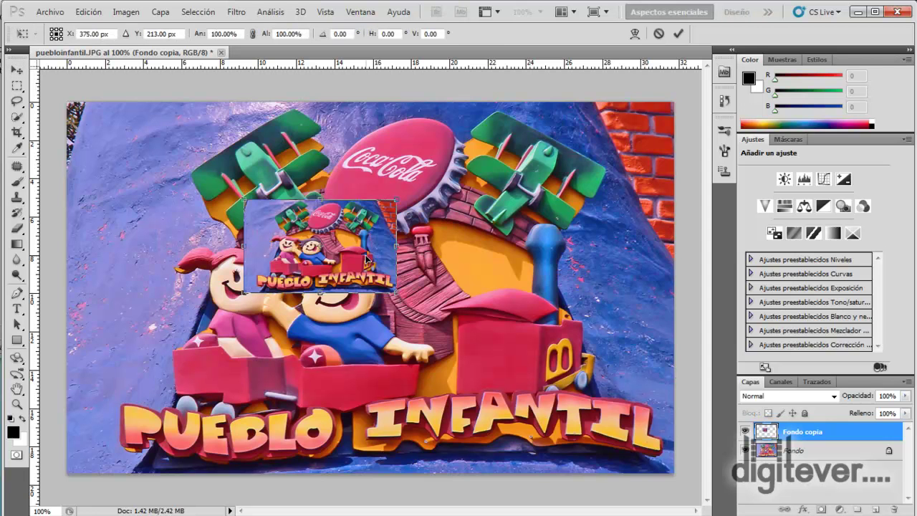
pyautogui.moveTo(341, 257); pyautogui.dragTo(410, 313)
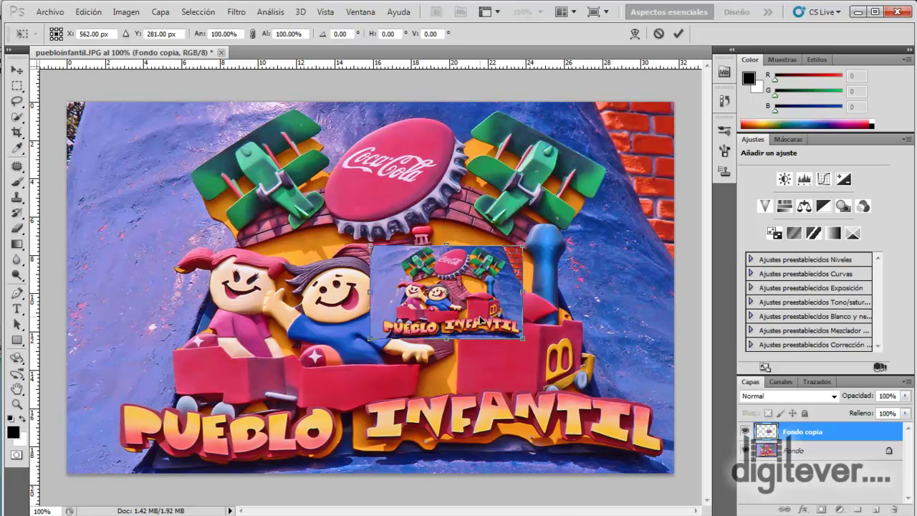
# Examine the pixels of the reduced copy up close, along its upper edge and left side
pyautogui.hotkey('ctrl', '+')
pyautogui.keyDown('ctrl'); pyautogui.click(412, 246); pyautogui.keyUp('ctrl')
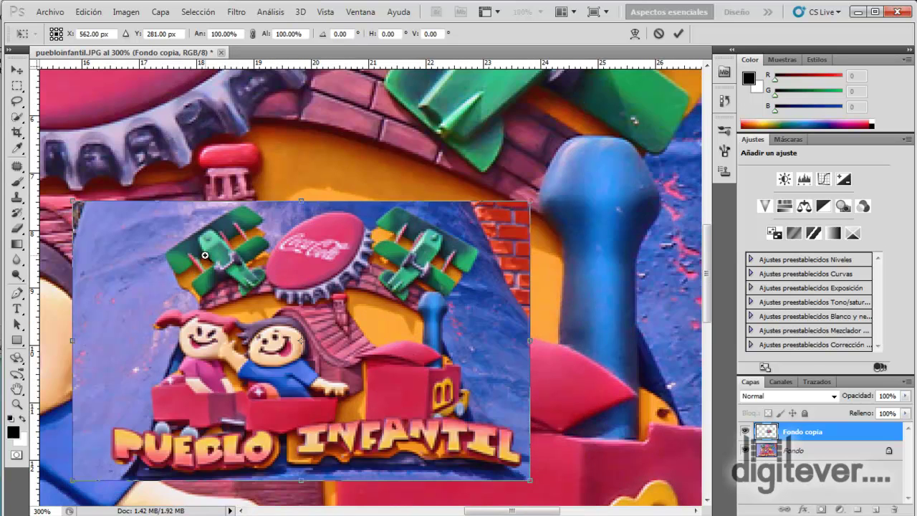
pyautogui.keyDown('ctrl'); pyautogui.click(148, 229); pyautogui.keyUp('ctrl')
pyautogui.keyDown('ctrl'); pyautogui.click(164, 210); pyautogui.keyUp('ctrl')
pyautogui.keyDown('ctrl'); pyautogui.click(221, 185); pyautogui.keyUp('ctrl')
pyautogui.keyDown('ctrl'); pyautogui.click(330, 205); pyautogui.keyUp('ctrl')
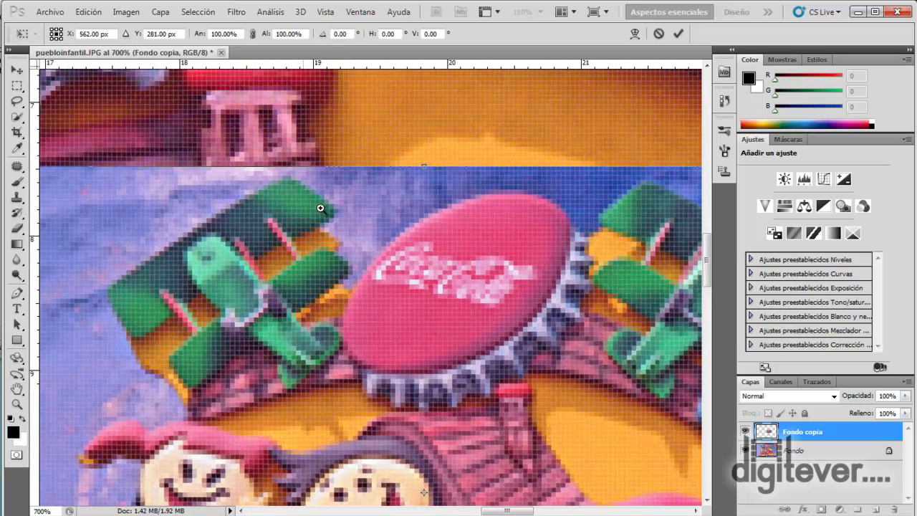
pyautogui.keyDown('ctrl'); pyautogui.click(361, 179); pyautogui.keyUp('ctrl')
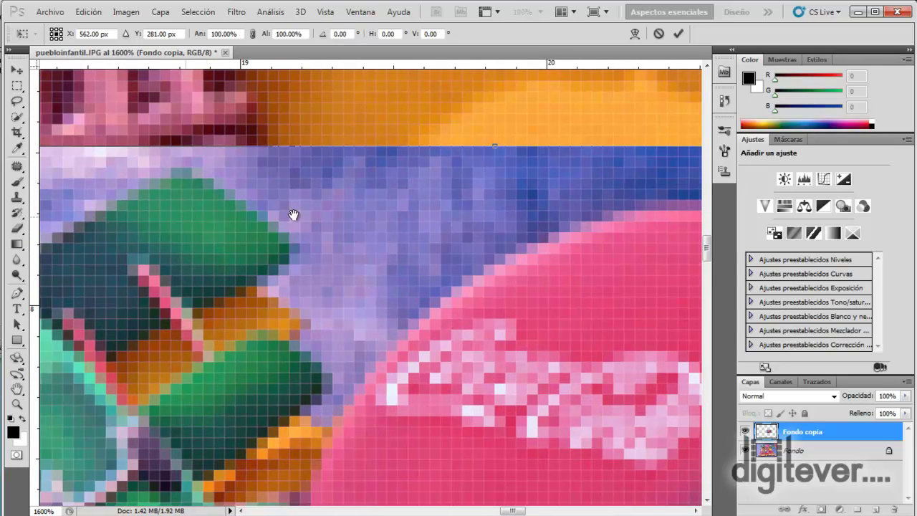
pyautogui.moveTo(293, 213); pyautogui.dragTo(594, 230)
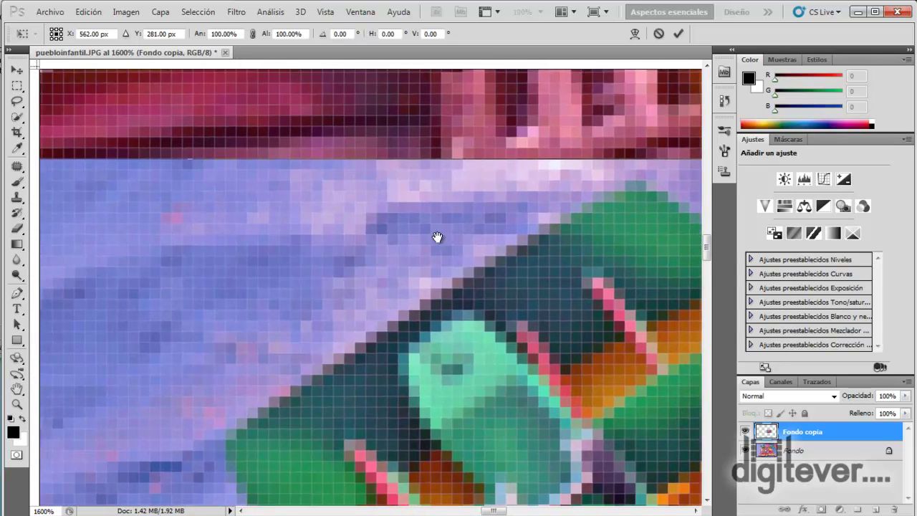
pyautogui.moveTo(178, 248); pyautogui.dragTo(526, 250)
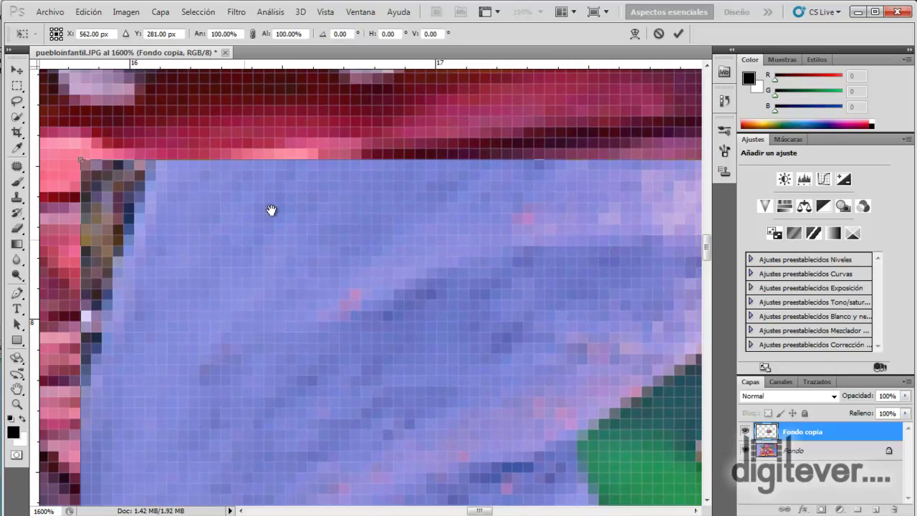
pyautogui.moveTo(245, 241); pyautogui.dragTo(313, 180)
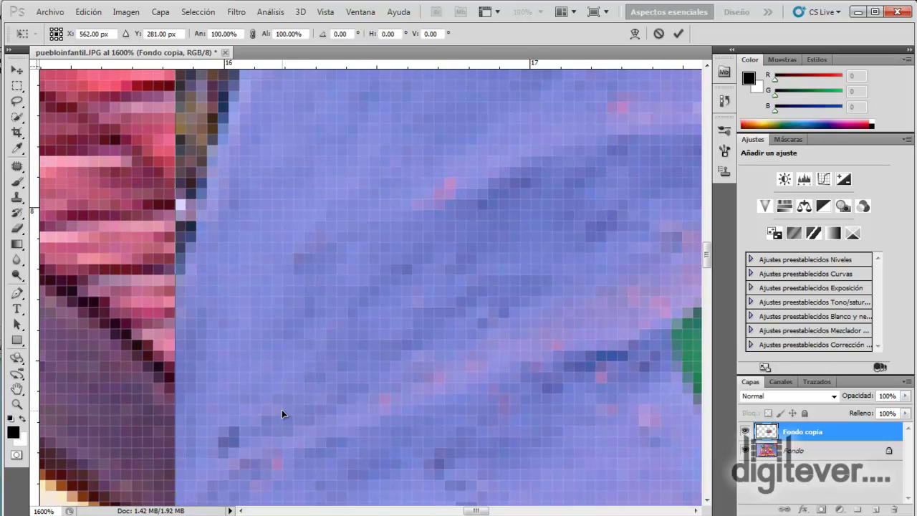
# Shrink the reduced copy proportionally to about a third of its current size and move it into the image's lower-right corner
pyautogui.hotkey('ctrl', '-')
pyautogui.hotkey('ctrl', '-')
pyautogui.hotkey('ctrl', '-')
pyautogui.hotkey('ctrl', '-')
pyautogui.hotkey('ctrl', '-')
pyautogui.hotkey('ctrl', '-')
pyautogui.hotkey('ctrl', '-')
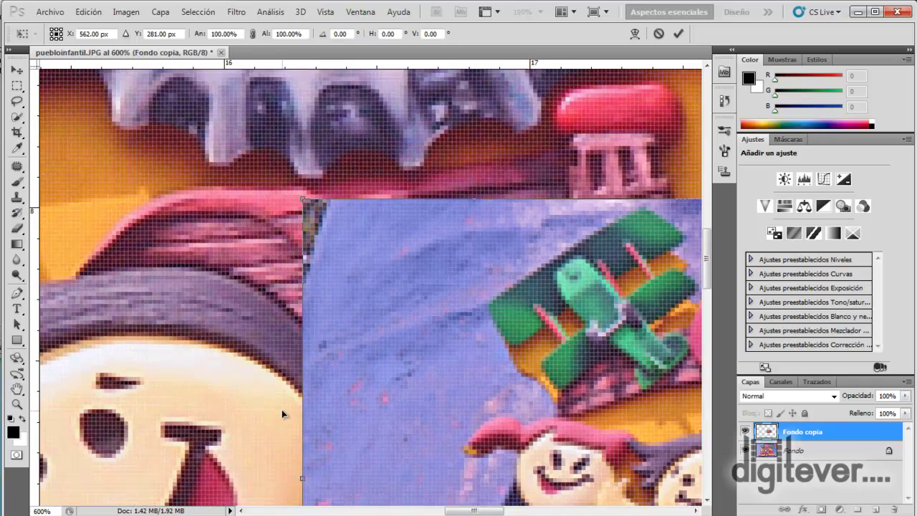
pyautogui.hotkey('ctrl', '-')
pyautogui.hotkey('ctrl', '-')
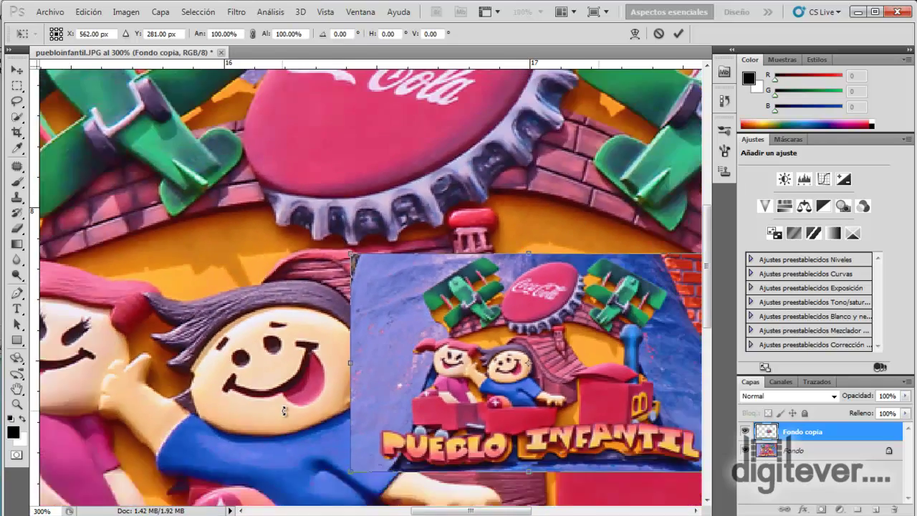
pyautogui.moveTo(389, 260); pyautogui.dragTo(470, 313)
pyautogui.press('Return')
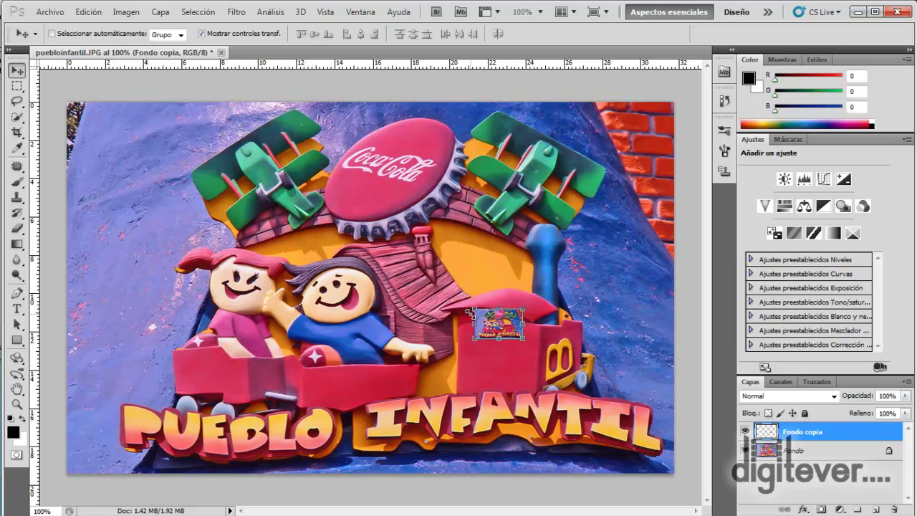
pyautogui.moveTo(470, 313); pyautogui.dragTo(473, 331)
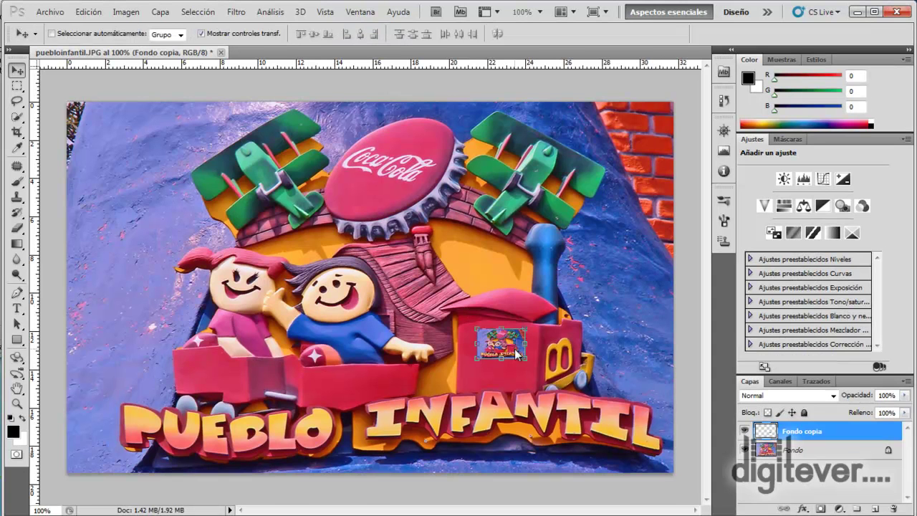
pyautogui.moveTo(517, 352); pyautogui.dragTo(667, 467)
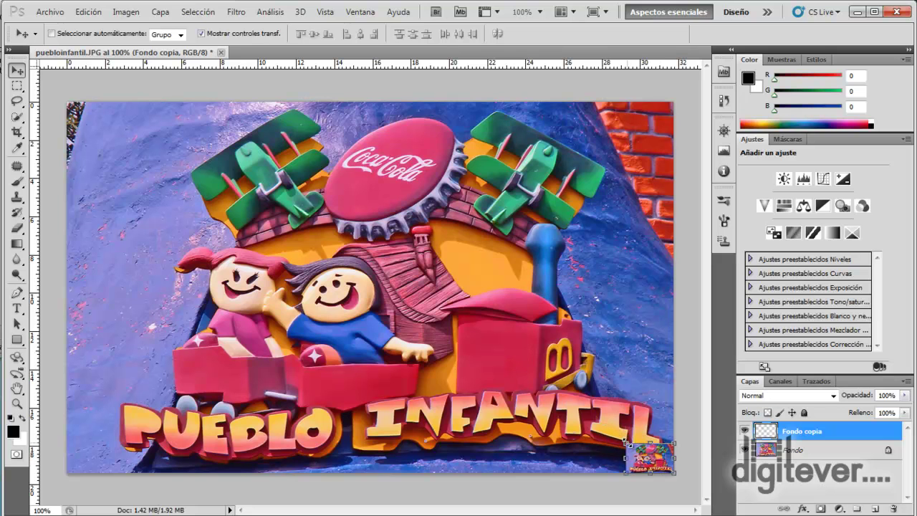
# Enlarge the tiny copy proportionally to about 1268% to cover the image, apply it, and undo the enlargement
pyautogui.moveTo(627, 443); pyautogui.dragTo(60, 108)
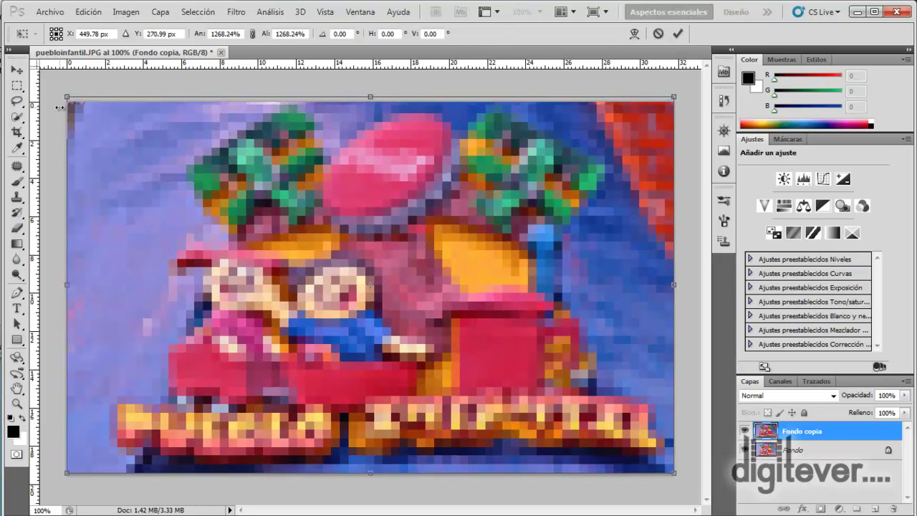
pyautogui.press('Return')
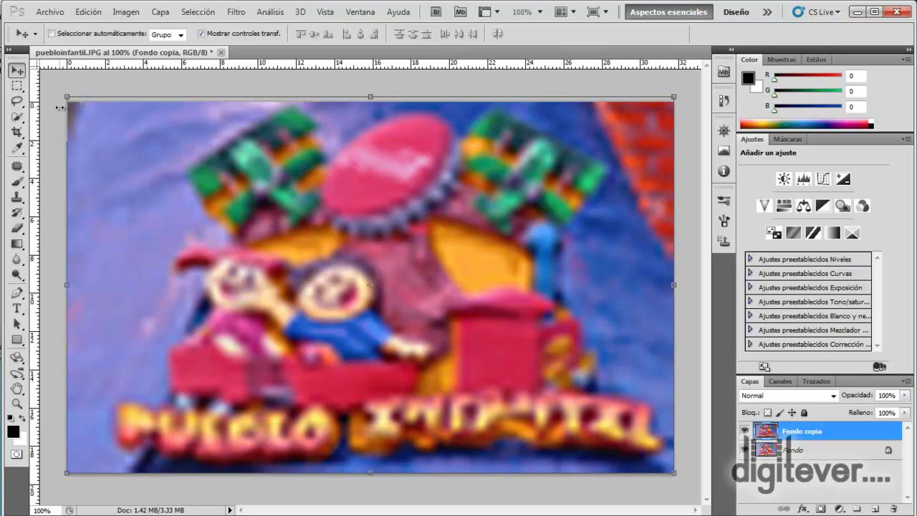
pyautogui.hotkey('ctrl', 'z')
# Examine the pixels of the tiny copy up close in the image's lower-right corner
pyautogui.scroll(10, 644, 273)
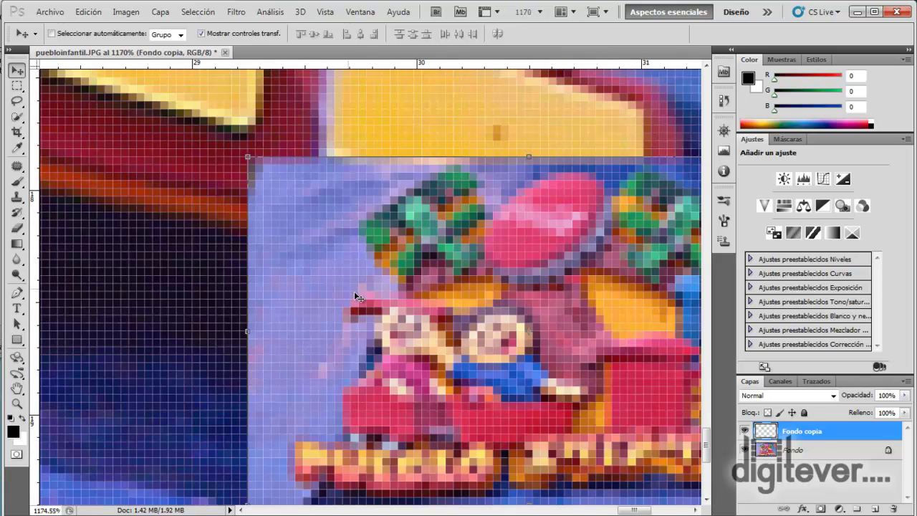
pyautogui.moveTo(478, 344); pyautogui.dragTo(332, 293)
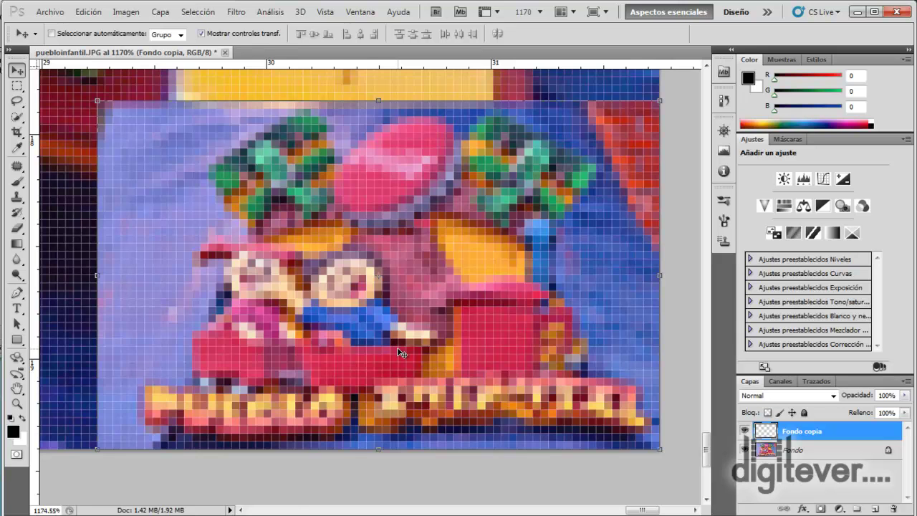
pyautogui.hotkey('ctrl', '-')
pyautogui.hotkey('ctrl', '-')
pyautogui.hotkey('ctrl', '-')
pyautogui.hotkey('ctrl', '-')
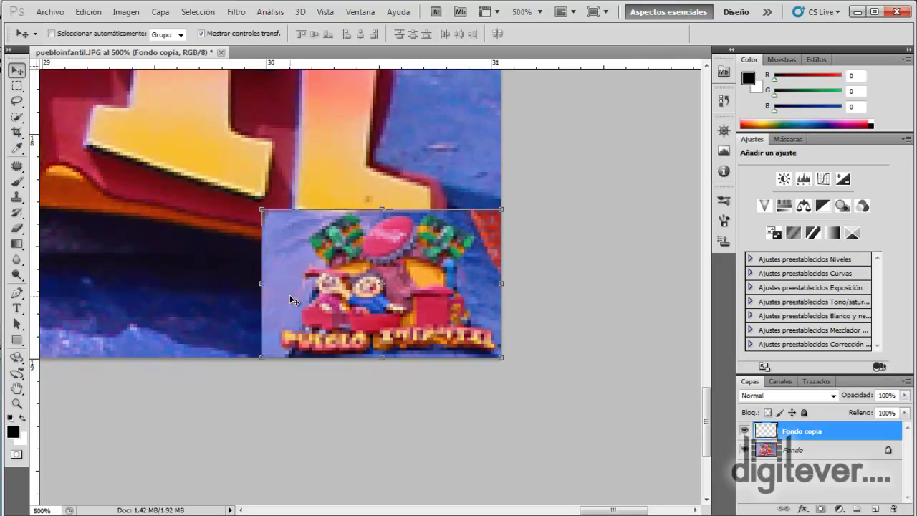
# Inspect the tiny copy's individual pixels at 1200% magnification, toggling its last edit on and off
pyautogui.hotkey('ctrl', '-')
pyautogui.hotkey('ctrl', '+')
pyautogui.hotkey('ctrl', '+')
pyautogui.hotkey('ctrl', '+')
pyautogui.hotkey('ctrl', '+')
pyautogui.hotkey('ctrl', '+')
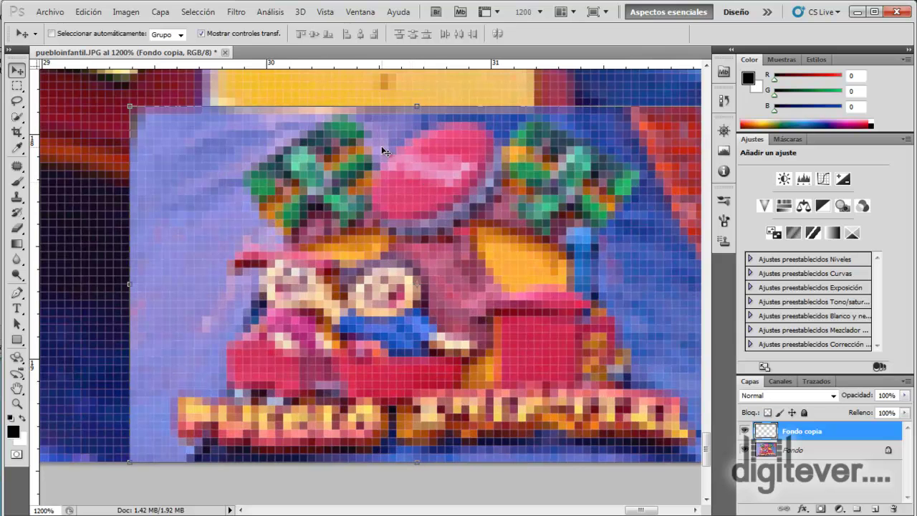
pyautogui.hotkey('ctrl', 'z')
pyautogui.hotkey('ctrl', 'z')
# Enlarge the tiny copy proportionally from its upper-left corner to about 1268%, covering the image, and apply the transformation
pyautogui.hotkey('ctrl', '-')
pyautogui.hotkey('ctrl', '-')
pyautogui.hotkey('ctrl', '-')
pyautogui.hotkey('ctrl', '-')
pyautogui.hotkey('ctrl', '-')
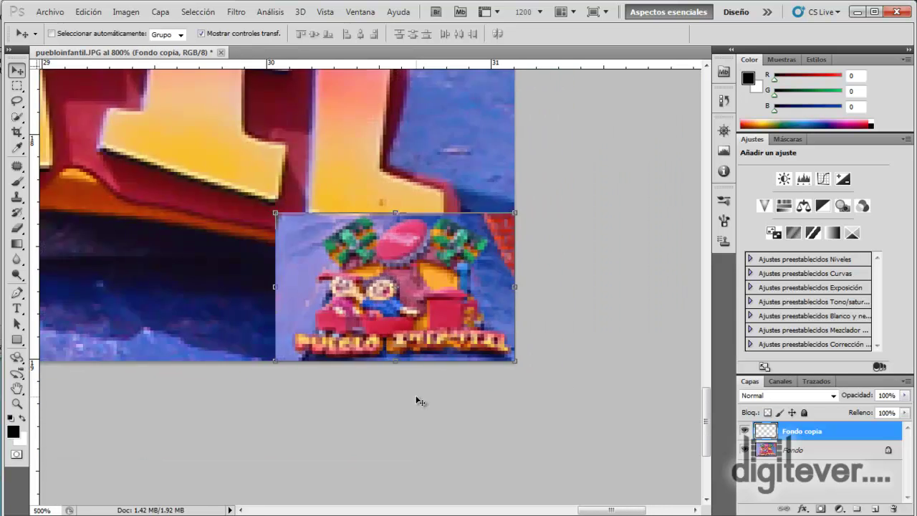
pyautogui.hotkey('ctrl', '-')
pyautogui.hotkey('ctrl', '-')
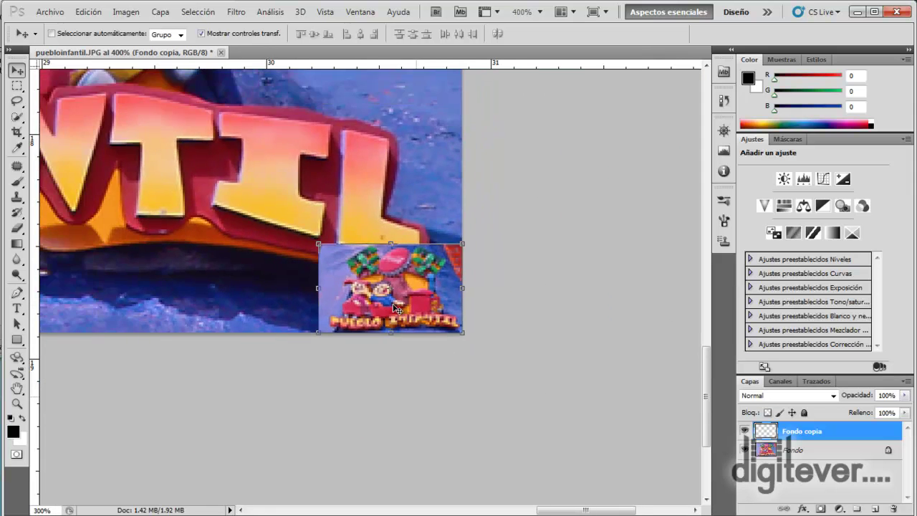
pyautogui.hotkey('ctrl', '-')
pyautogui.hotkey('ctrl', '-')
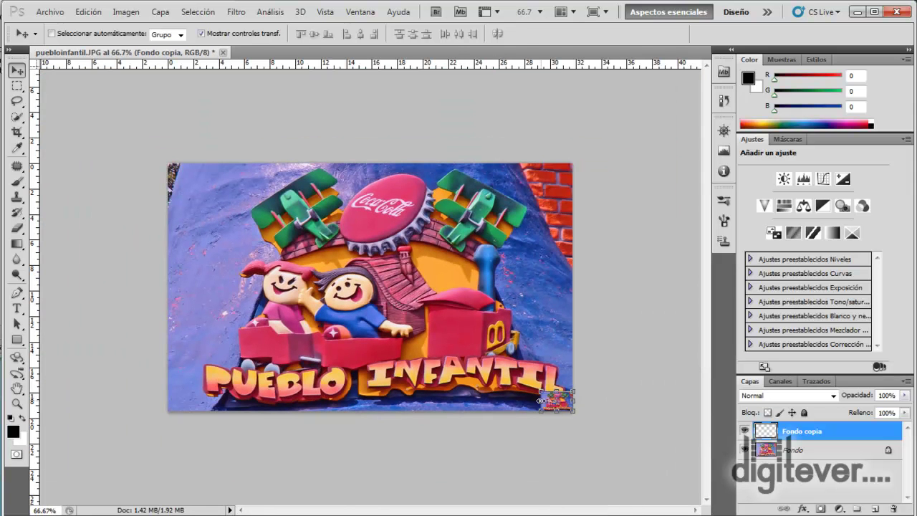
pyautogui.hotkey('ctrl', '+')
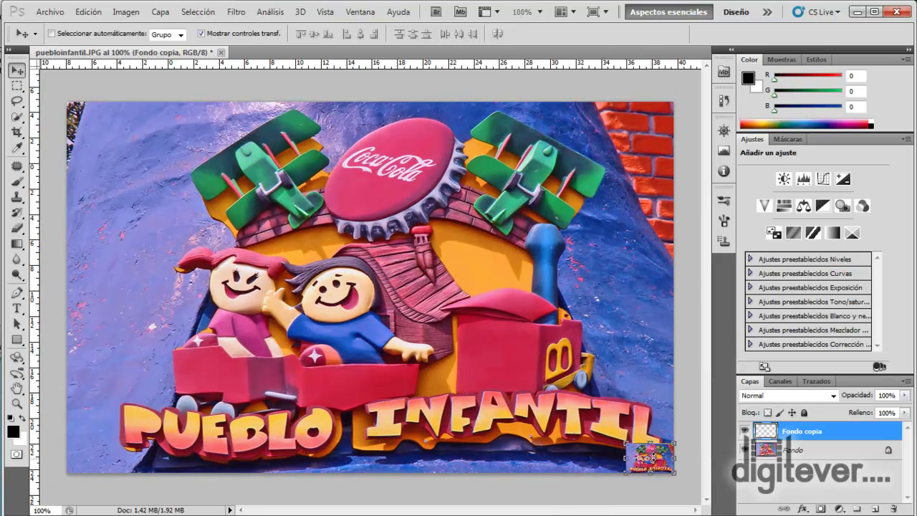
pyautogui.moveTo(627, 445); pyautogui.dragTo(65, 107)
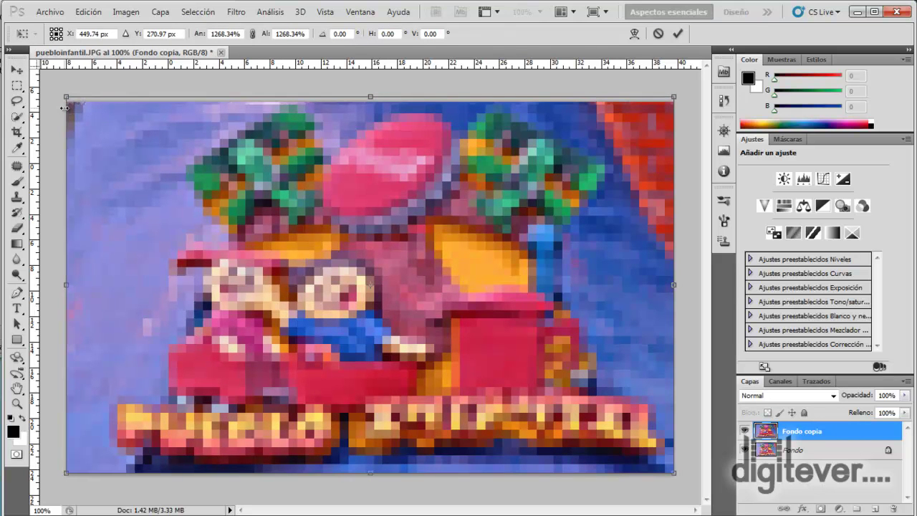
pyautogui.press('Return')
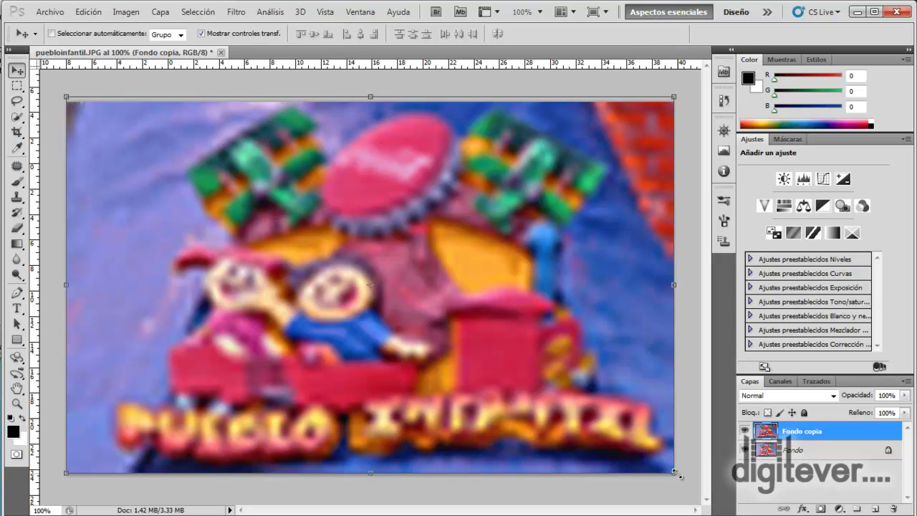
# Shrink the blurred copy to a small rectangle over the children's figures, apply it, and delete the Fondo copia layer
pyautogui.moveTo(673, 473); pyautogui.dragTo(318, 312)
pyautogui.press('Return')
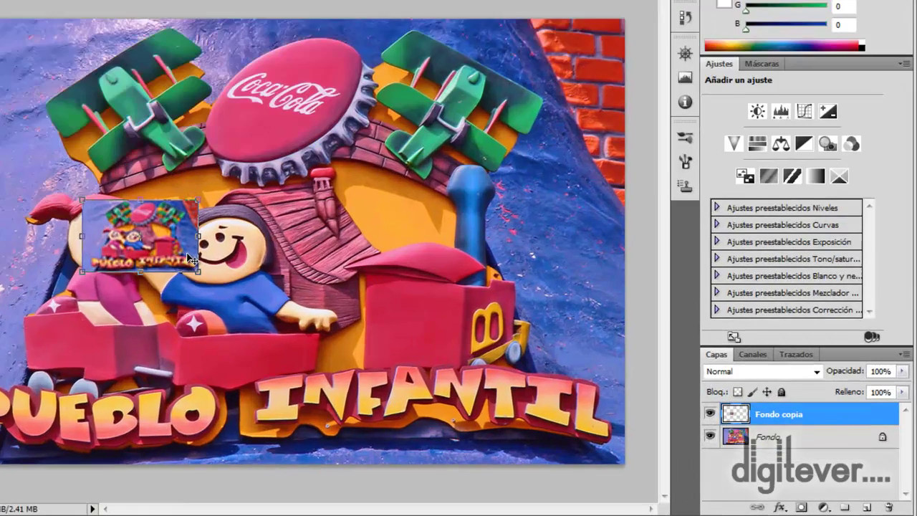
pyautogui.moveTo(802, 431); pyautogui.dragTo(867, 496)
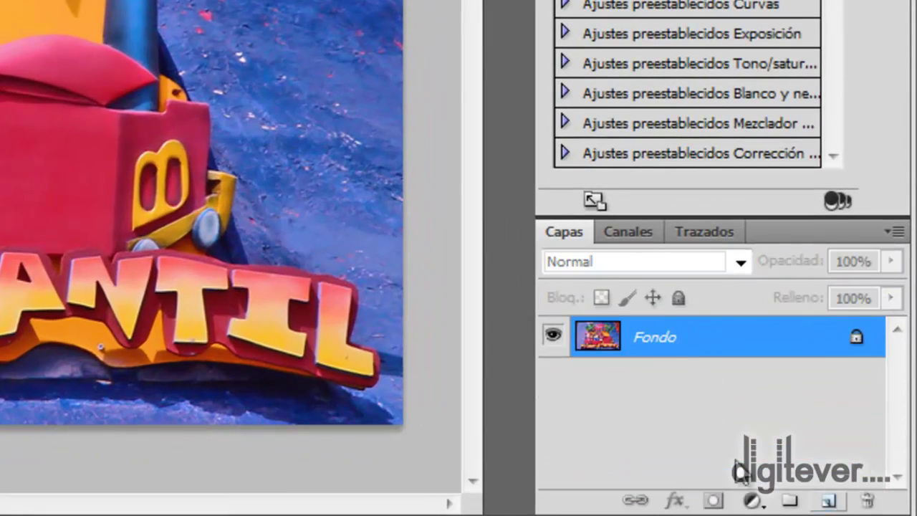
# Duplicate the Fondo layer and start shrinking the fresh copy proportionally to 42.96% toward the image's lower-right corner
pyautogui.moveTo(641, 348); pyautogui.dragTo(829, 499)
pyautogui.hotkey('ctrl', 't')
pyautogui.moveTo(71, 74); pyautogui.dragTo(501, 303)
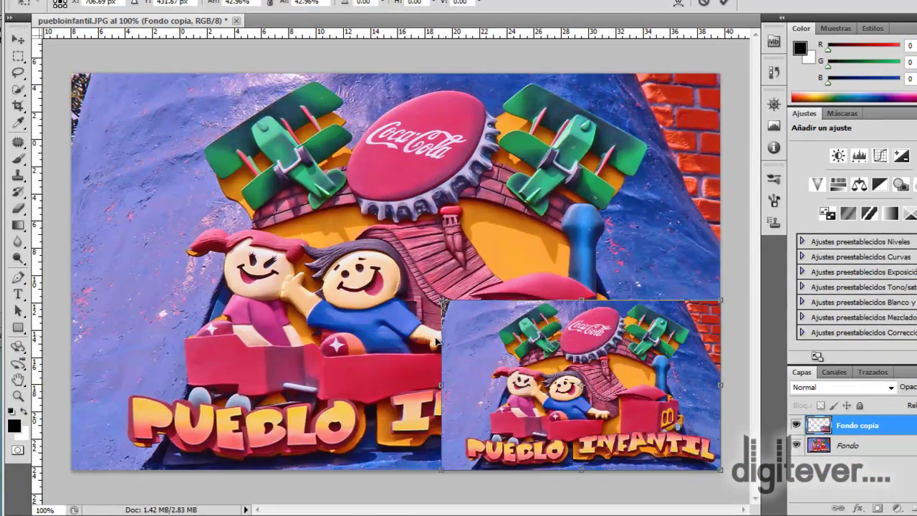
# Move the reduced copy to the image's upper-left area and enlarge it back to about 100% within the same transformation
pyautogui.moveTo(671, 403); pyautogui.dragTo(315, 249)
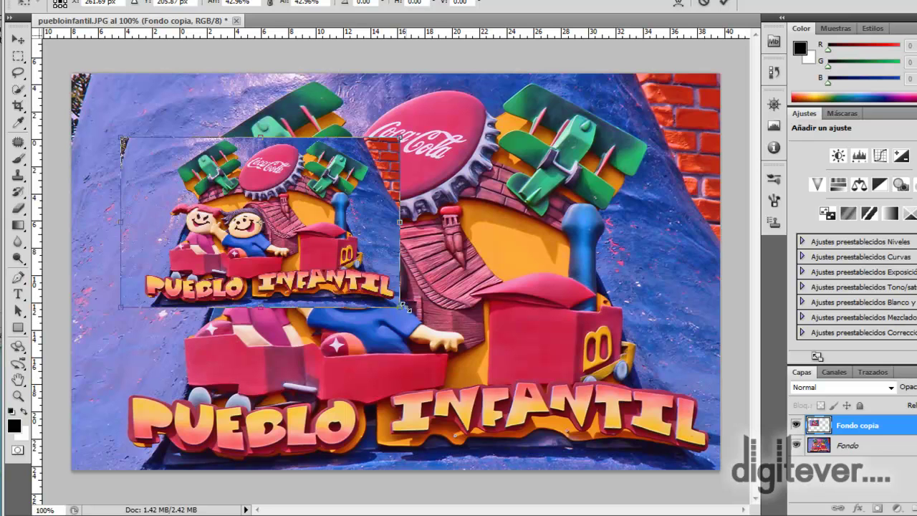
pyautogui.moveTo(403, 307); pyautogui.dragTo(721, 473)
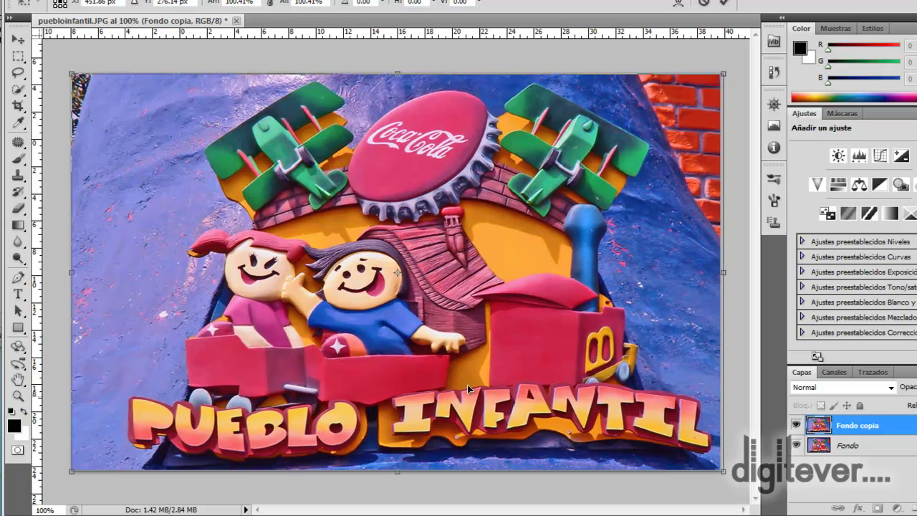
pyautogui.moveTo(723, 471); pyautogui.dragTo(718, 468)
# Shrink the copy to a tiny rectangle in the image's upper-left corner, apply the transformation, and inspect its pixels up close
pyautogui.moveTo(424, 291); pyautogui.dragTo(93, 92)
pyautogui.press('Return')
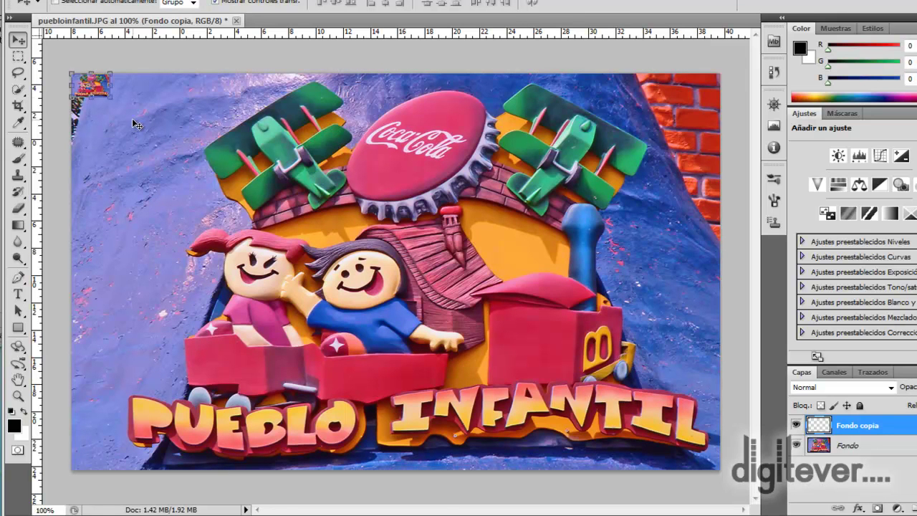
pyautogui.scroll(10, 185, 171)
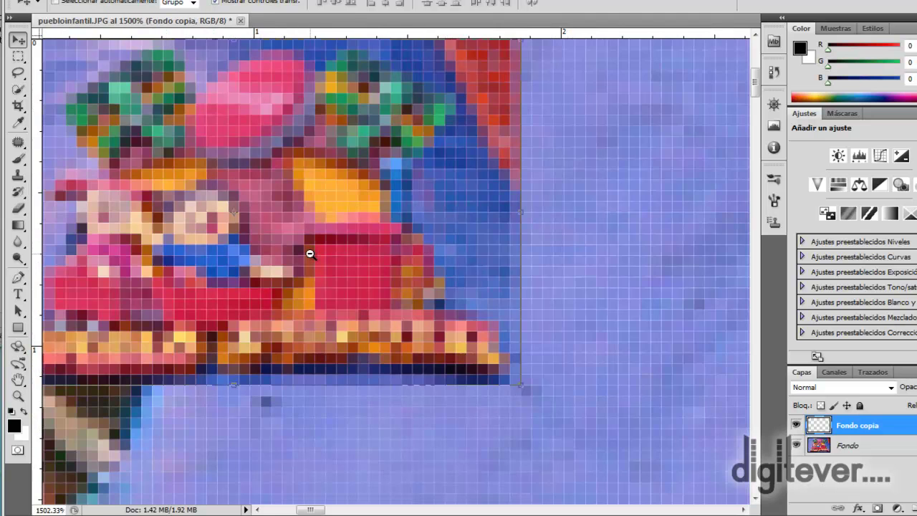